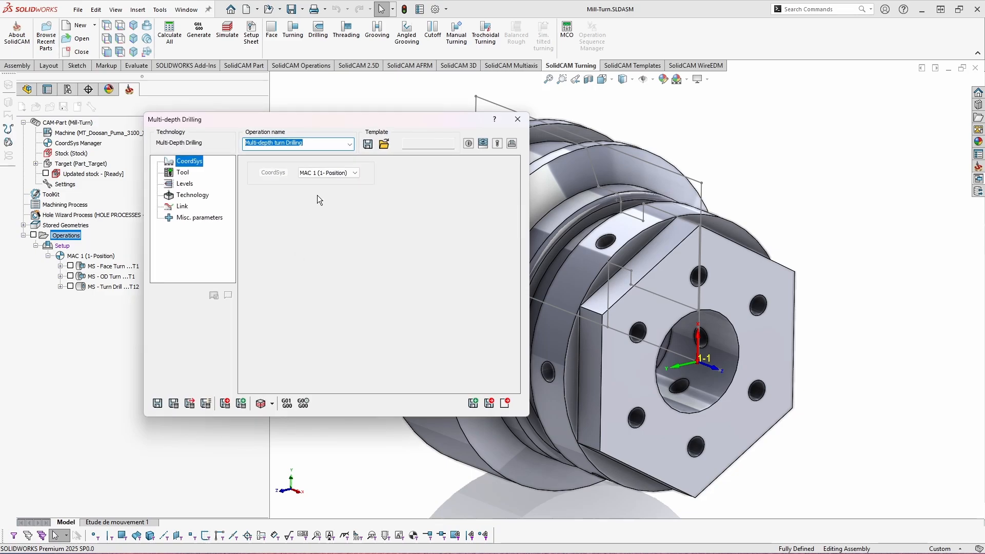
Step: Assign the 20 mm drill at Station_12 to the multi-depth drilling operation by picking it in the machine preview
left_click_drag(353, 121, 362, 114)
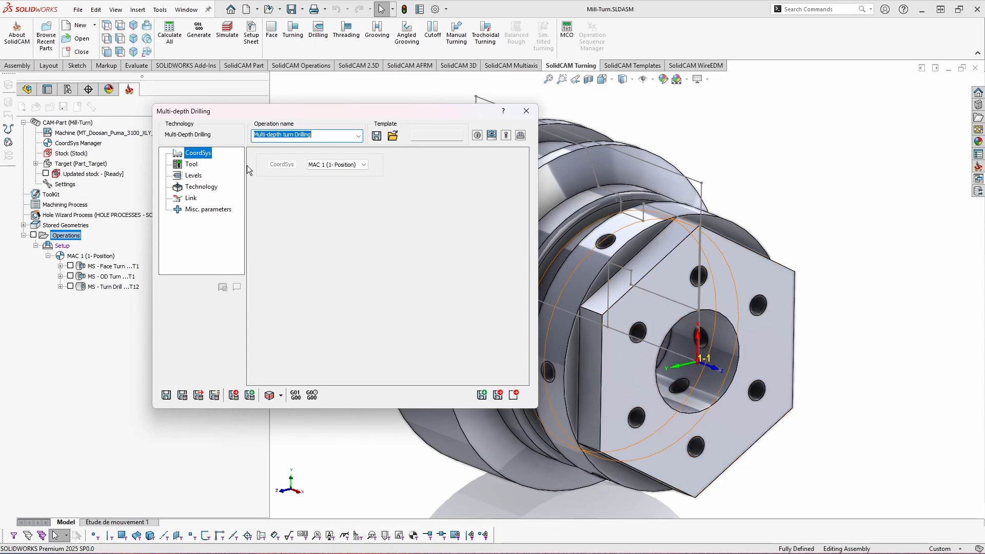
left_click(192, 164)
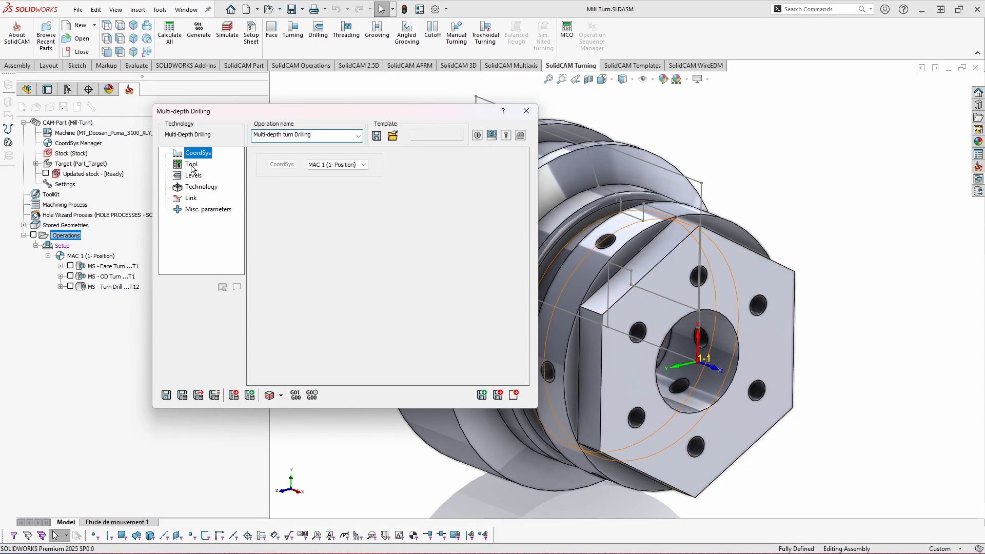
left_click(494, 135)
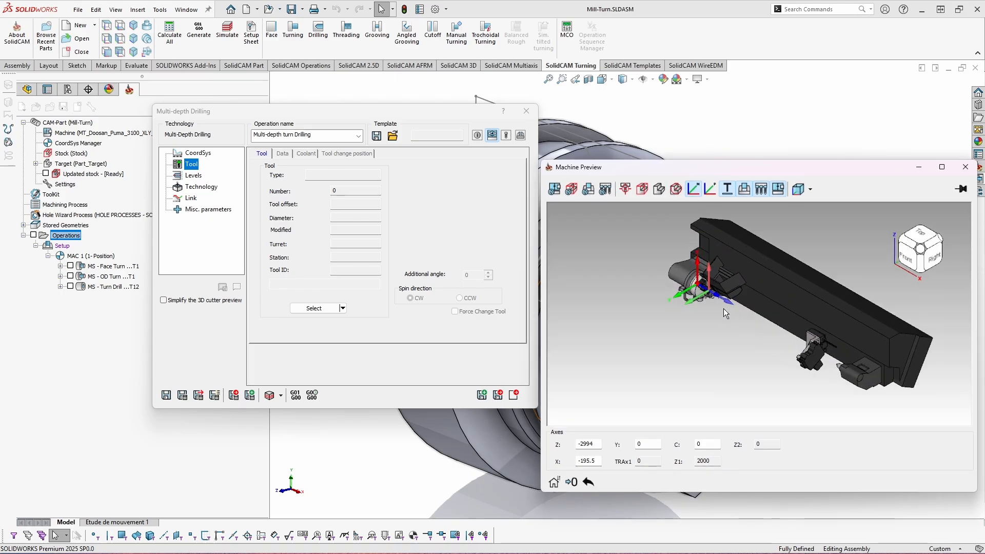
scroll(726, 314, "up", 6)
mouse_move(736, 334)
middle_mouse_down()
mouse_move(767, 317)
mouse_move(778, 323)
mouse_move(728, 347)
mouse_move(748, 328)
middle_mouse_up()
right_click(749, 319)
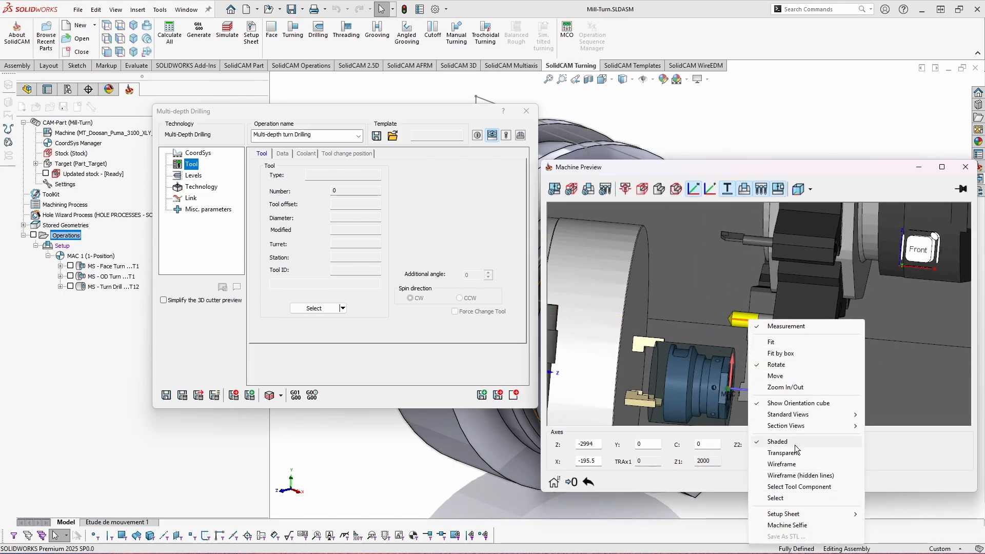
left_click(801, 487)
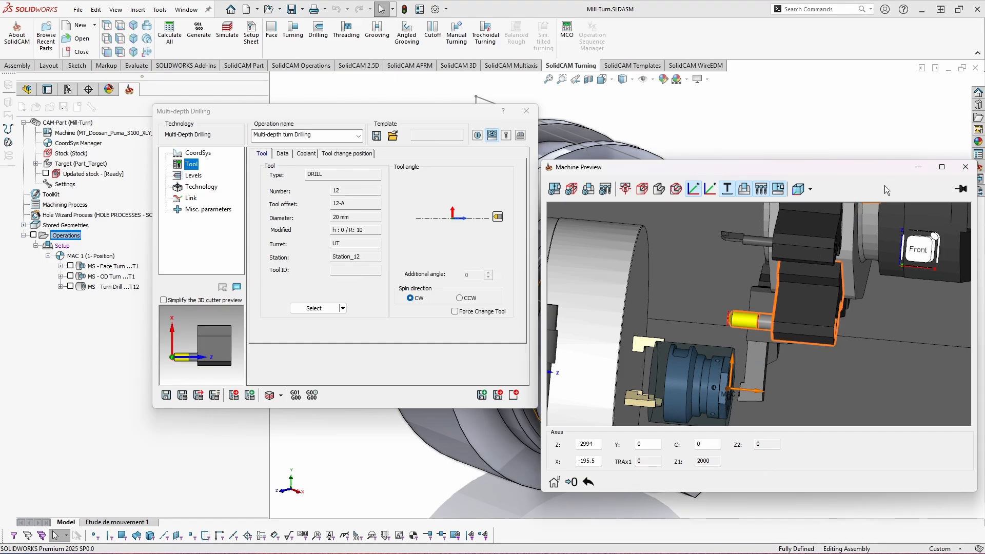
left_click(966, 167)
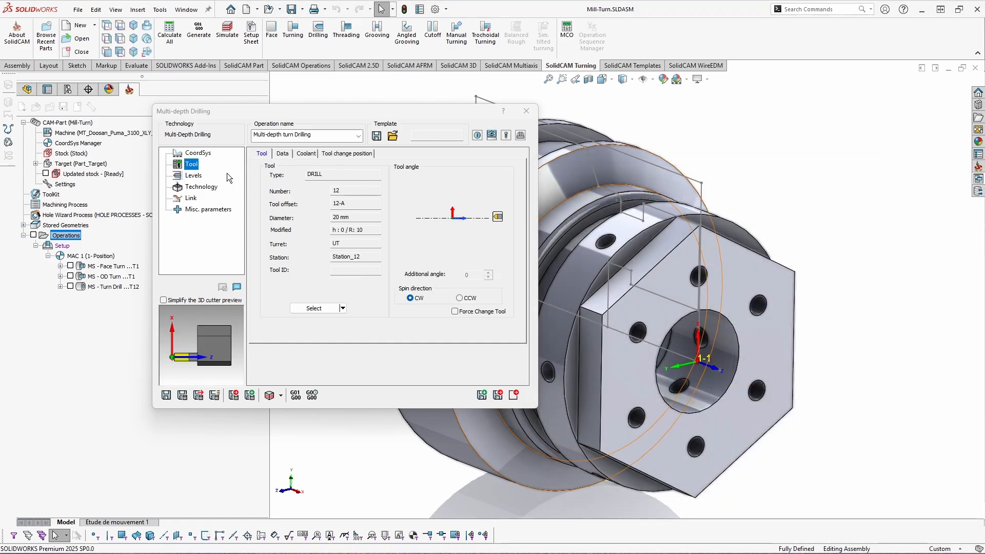
Step: Define the drill start position in the levels by picking the part's hexagonal front face
left_click(196, 175)
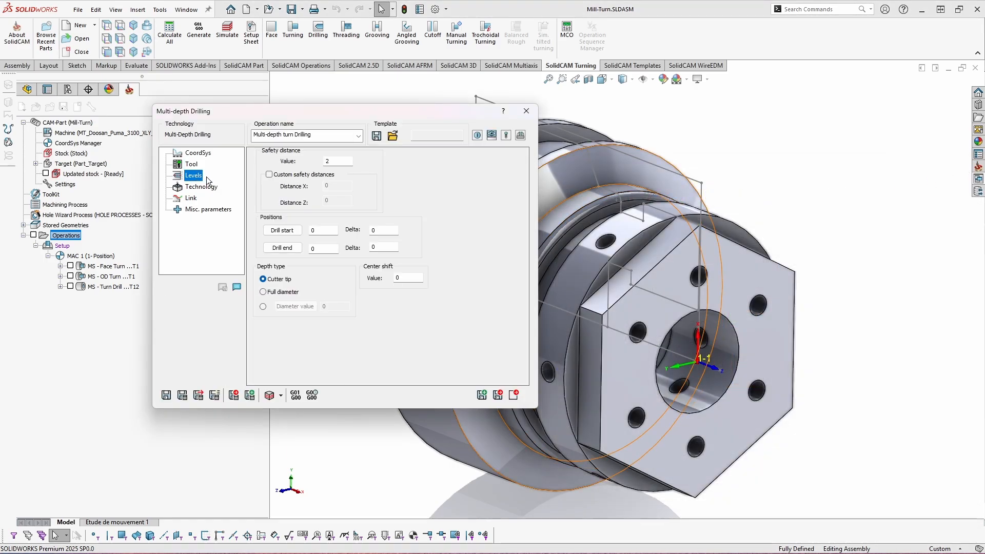
double_click(336, 162)
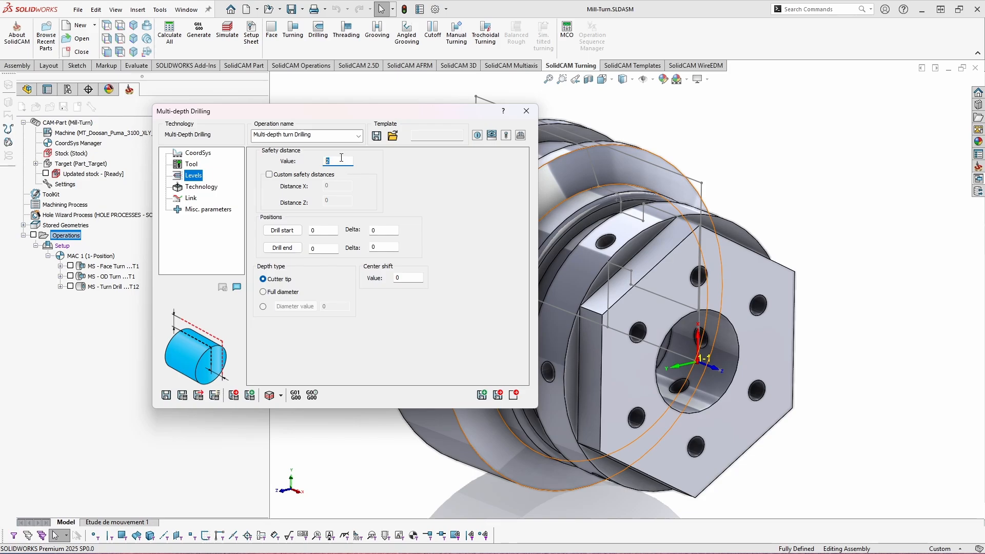
left_click(297, 230)
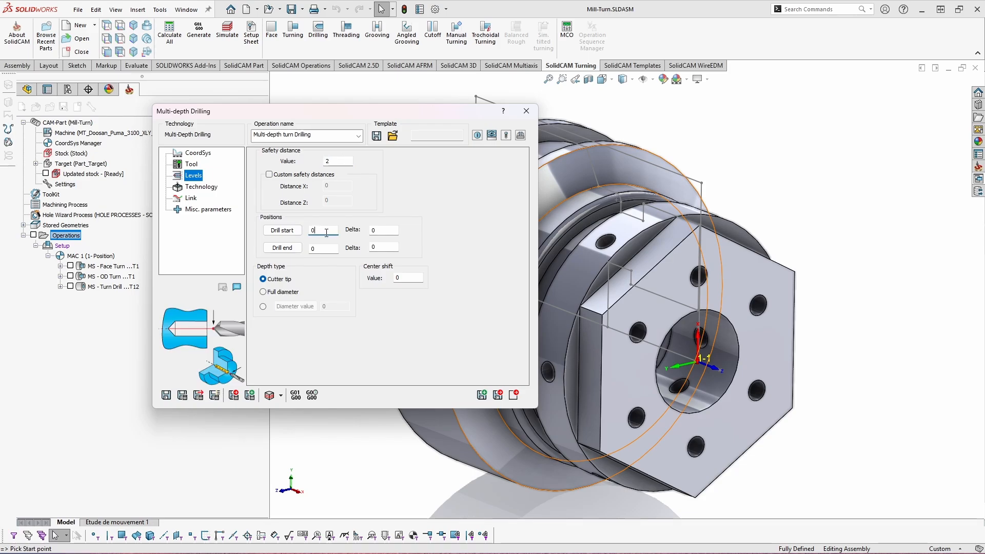
left_click(747, 284)
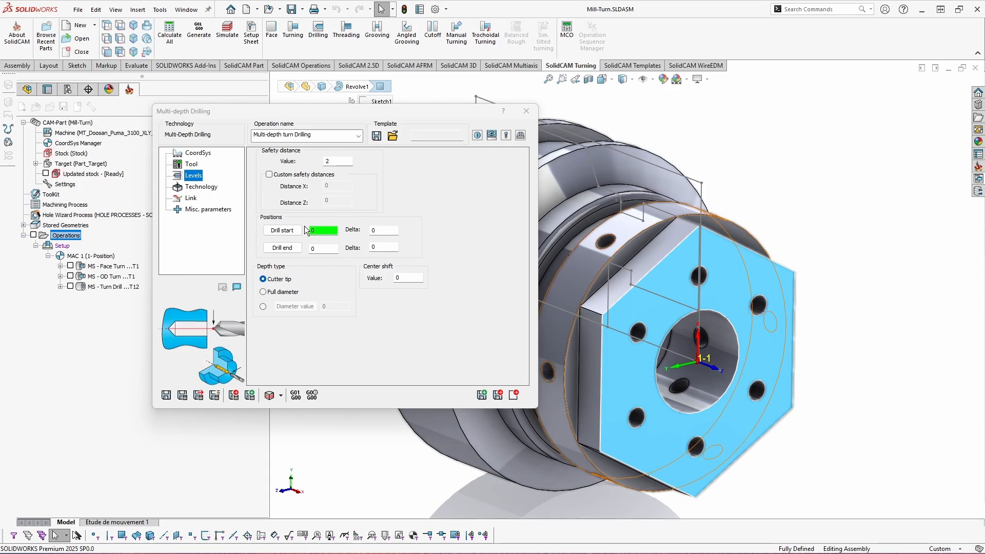
Step: Define the drill end position at -40 by picking inside the central bore, using the Cutter tip depth type
left_click(319, 249)
middle_click_drag(750, 330, 692, 377)
left_click(668, 373)
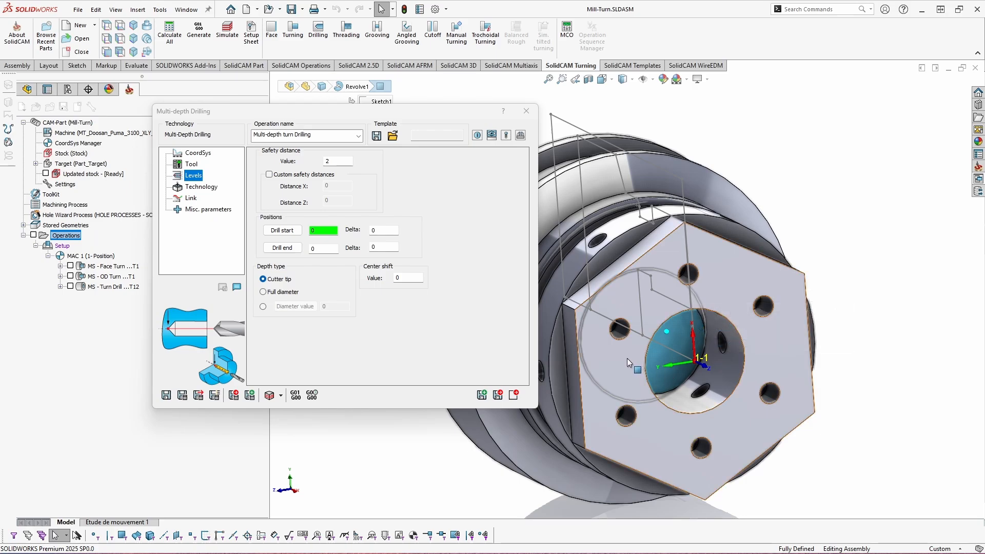
middle_click_drag(700, 294, 726, 279)
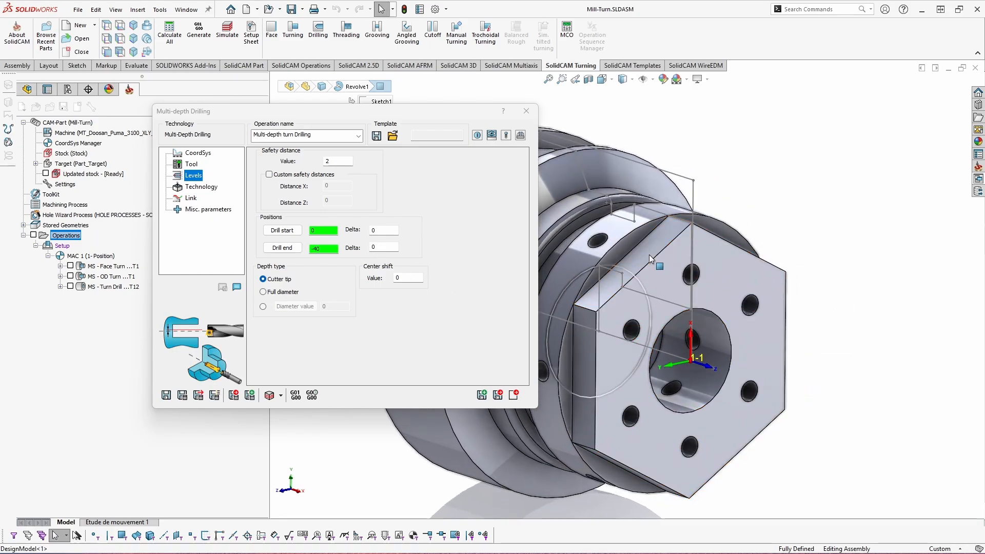
middle_click_drag(649, 255, 700, 259, "ctrl")
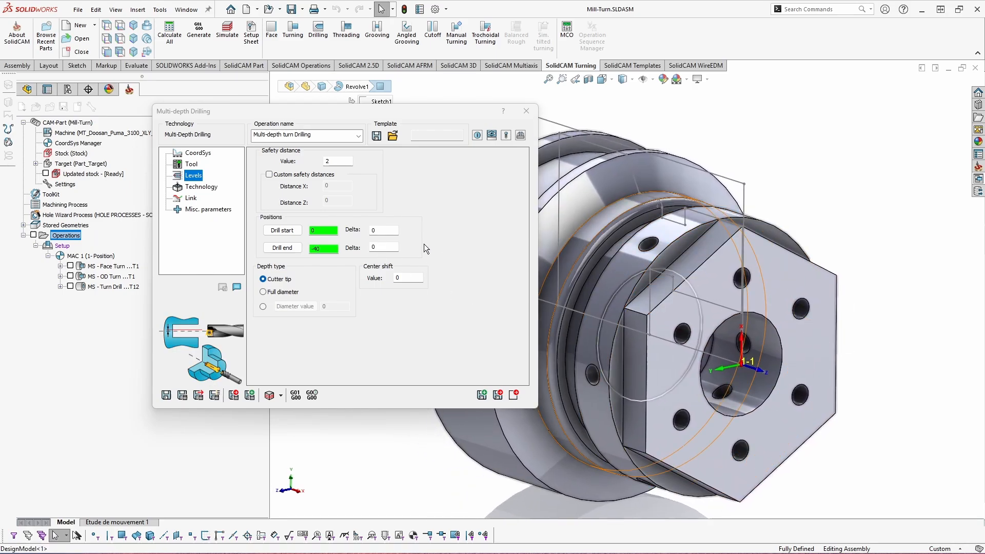
left_click(280, 281)
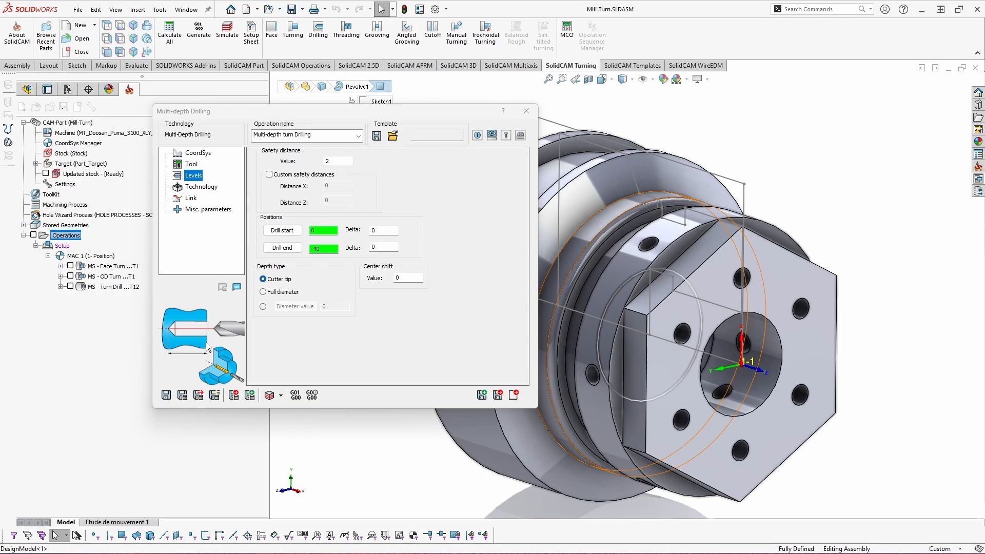
left_click(417, 275)
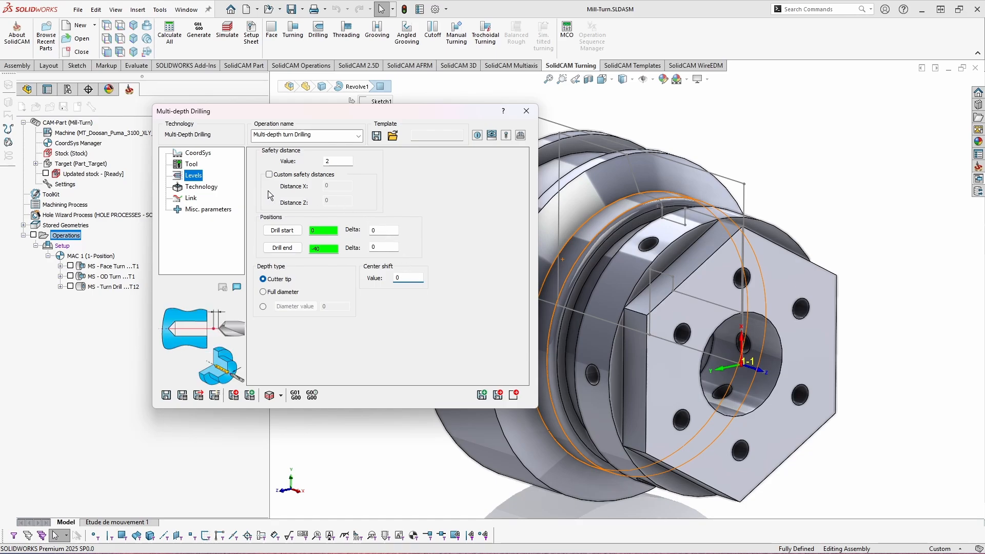
Step: Add an intermediate segment to the drilling technology and set its level to -20
left_click(207, 189)
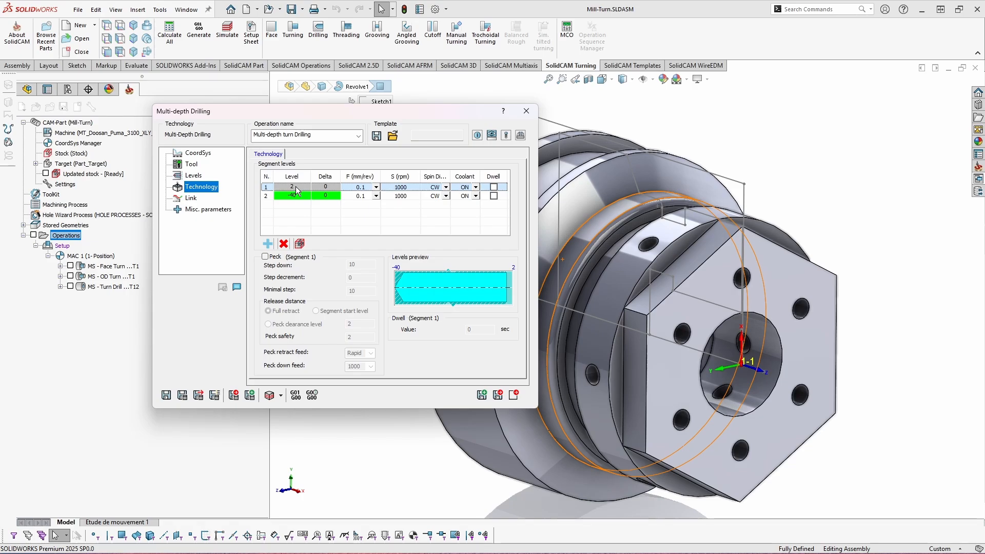
left_click(268, 243)
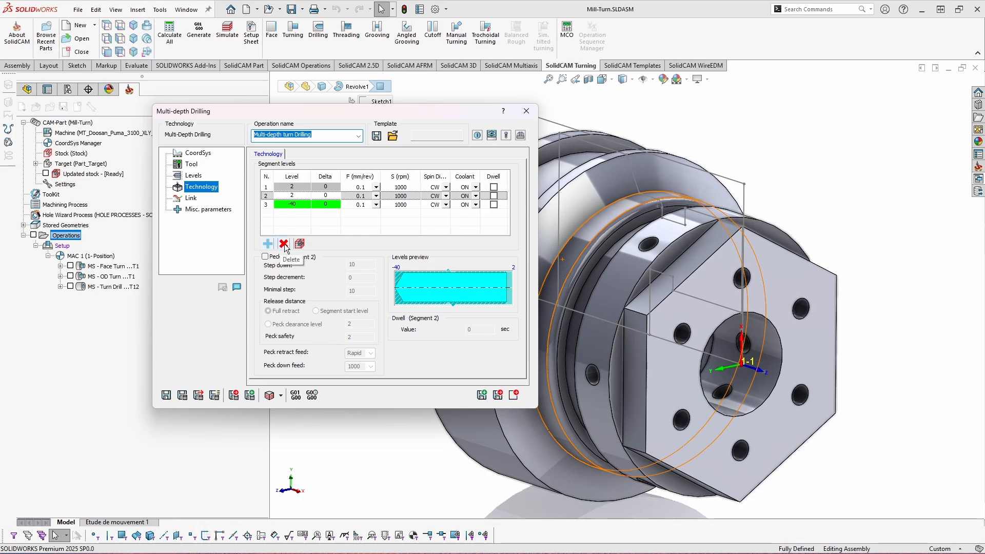
left_click(284, 245)
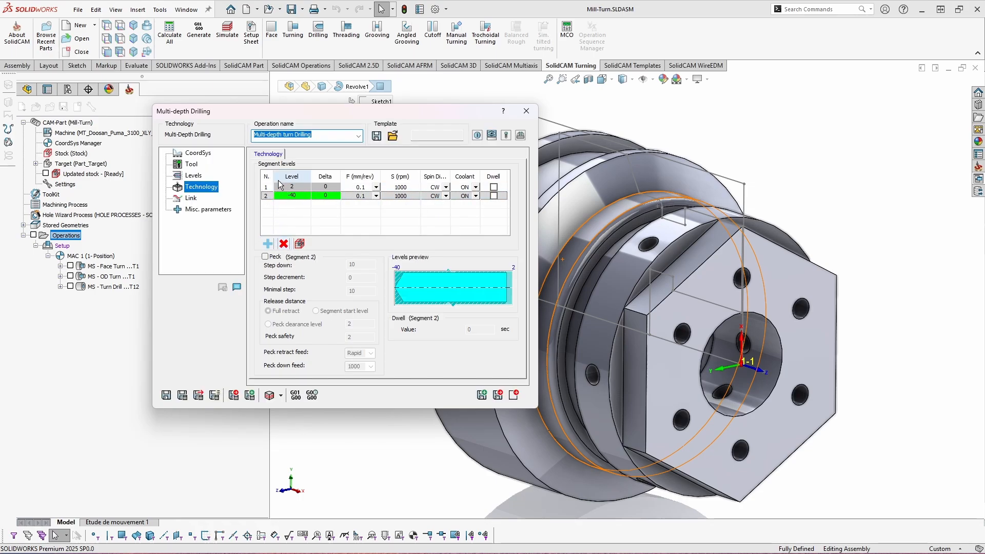
left_click(271, 246)
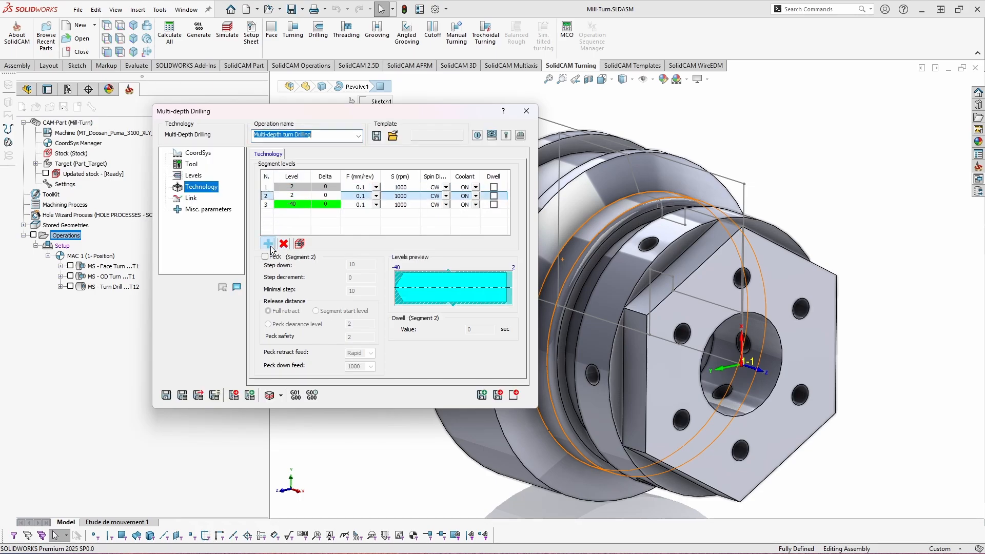
left_click(294, 196)
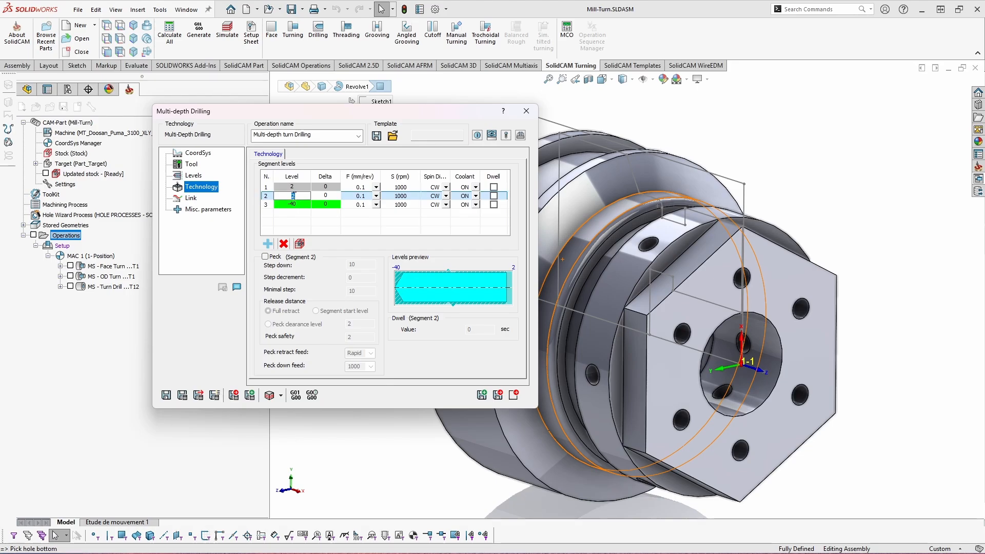
type("-20")
key("Return")
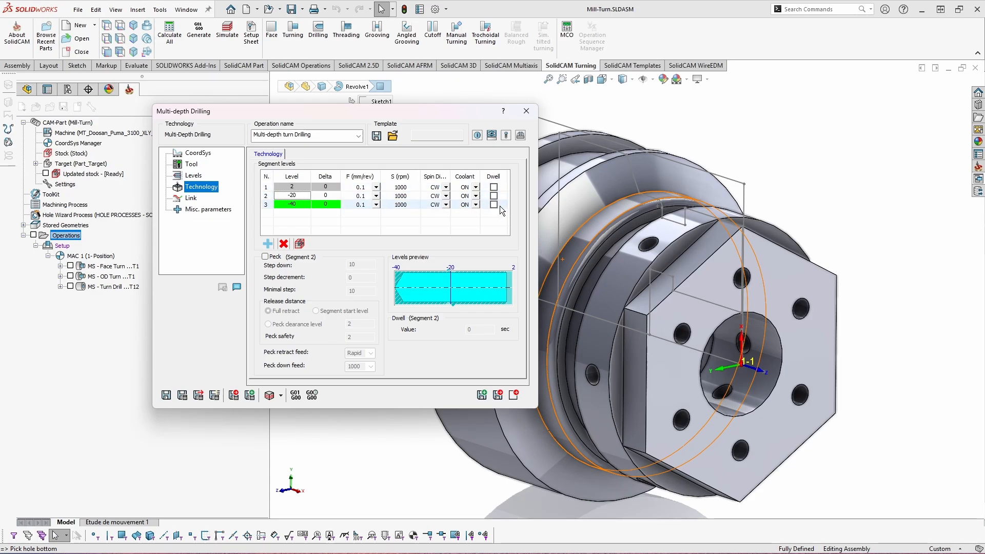
Step: Set the spindle speed of segment 2 to 2000 rpm and its coolant to OFF
left_click(272, 196)
left_click(403, 196)
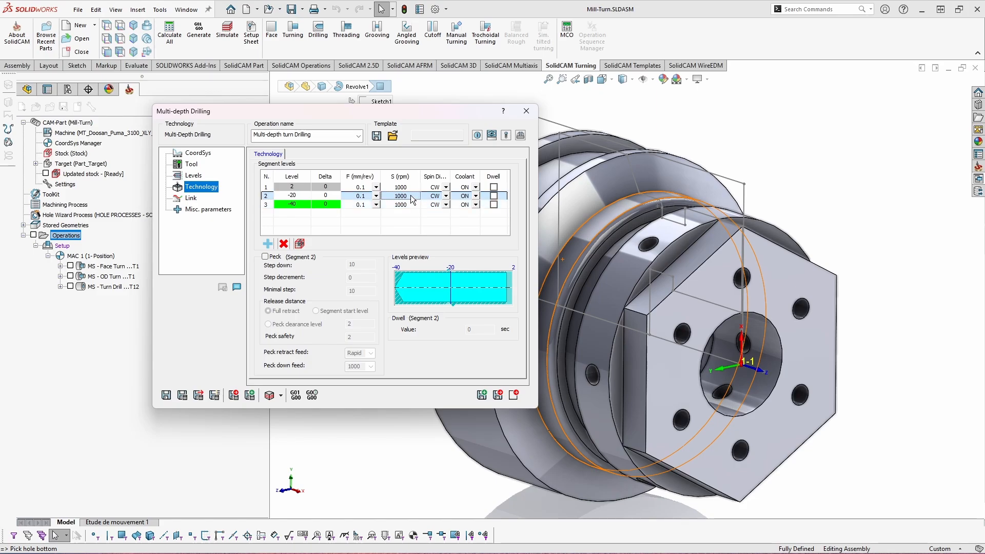
type("2")
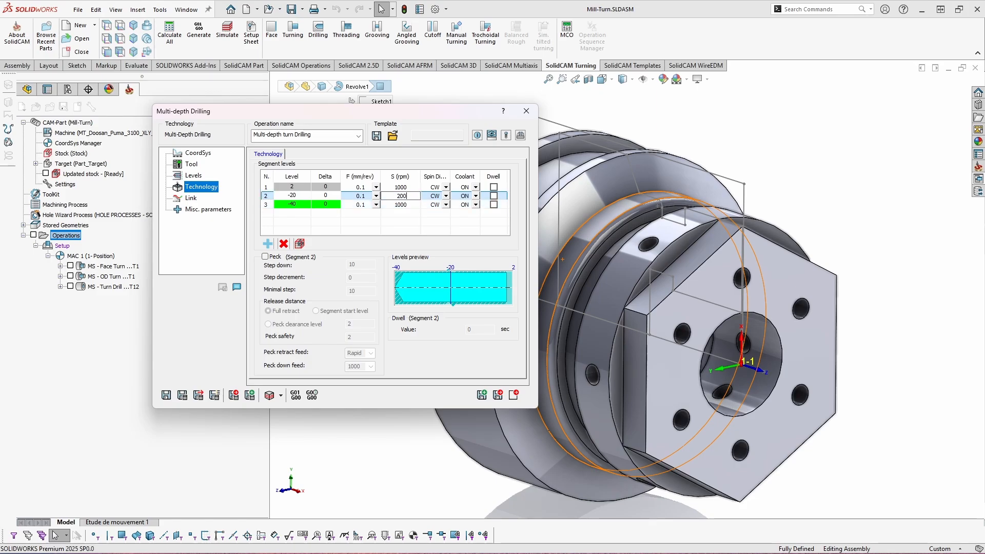
left_click(438, 205)
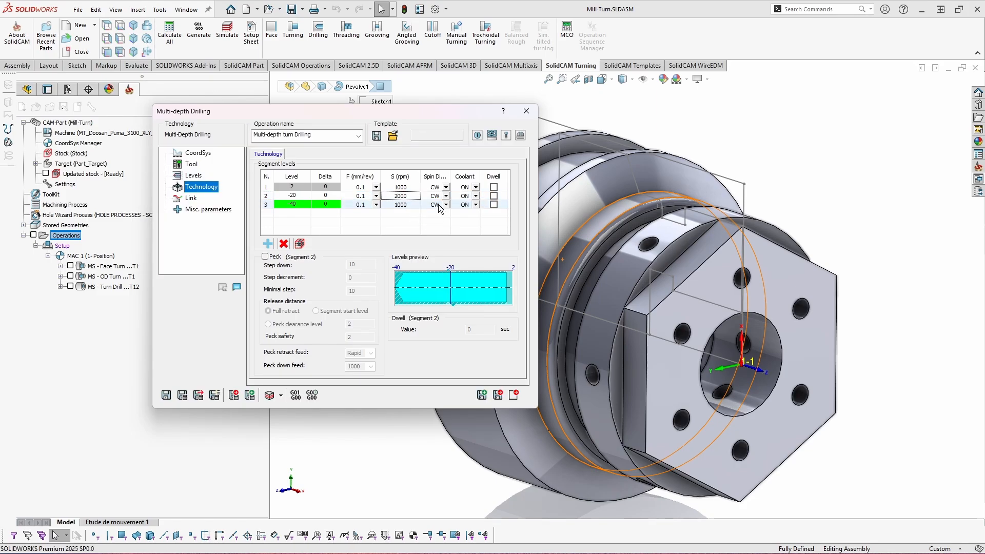
left_click(475, 196)
left_click(476, 196)
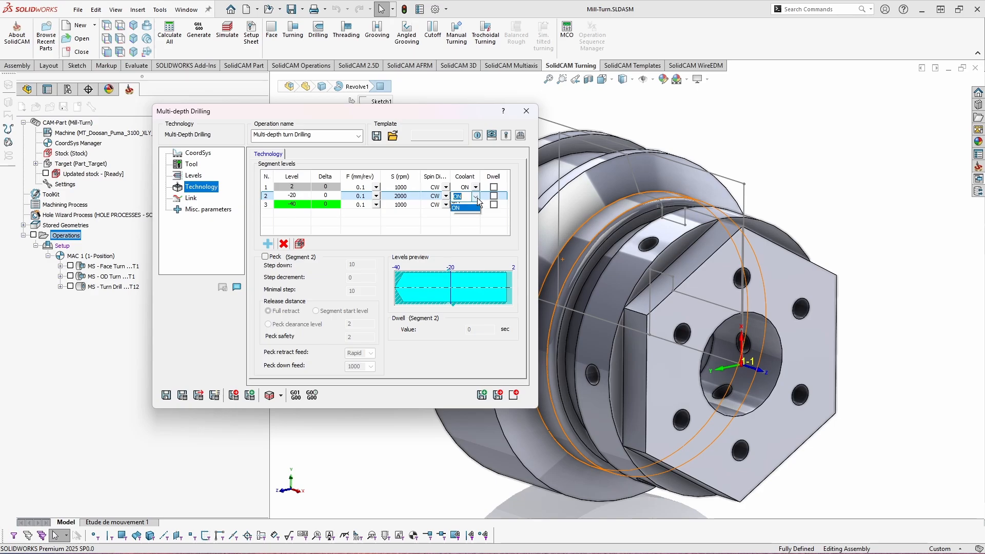
left_click(465, 211)
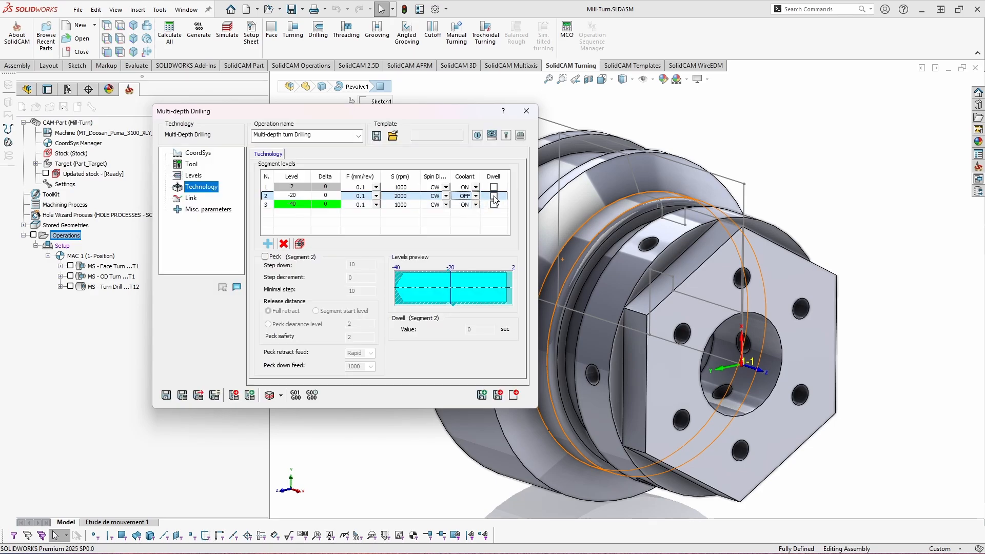
Step: Enable dwell for segment 2 with a value of 5 seconds
left_click(493, 197)
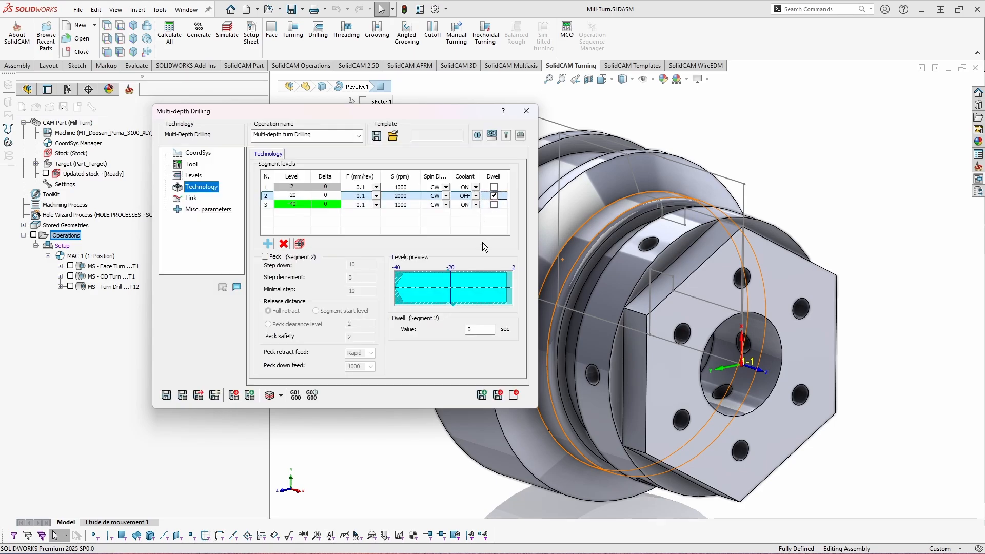
left_click_drag(488, 334, 463, 333)
type("5")
Step: Make the retract point the same as the approach point, and save and calculate the drilling operation
left_click(192, 199)
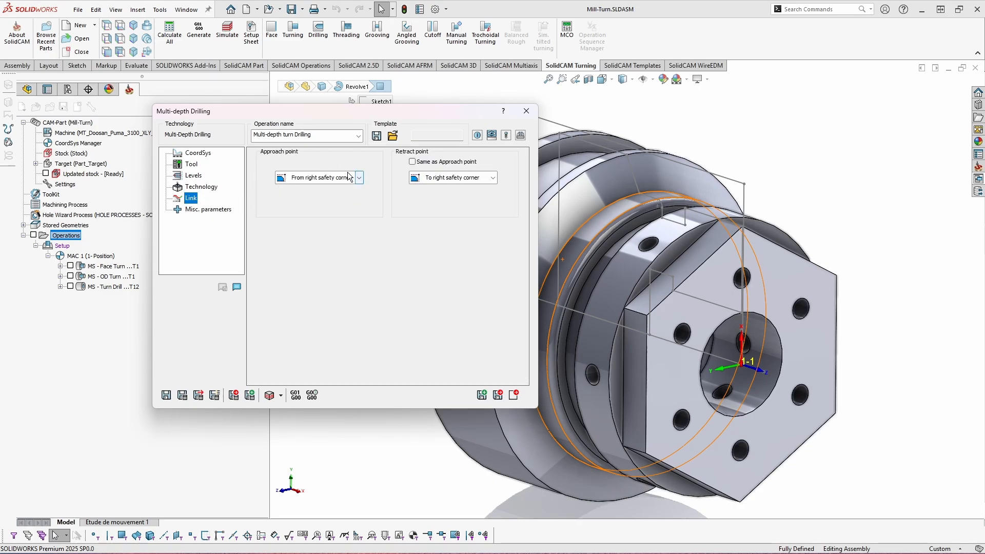
left_click(424, 162)
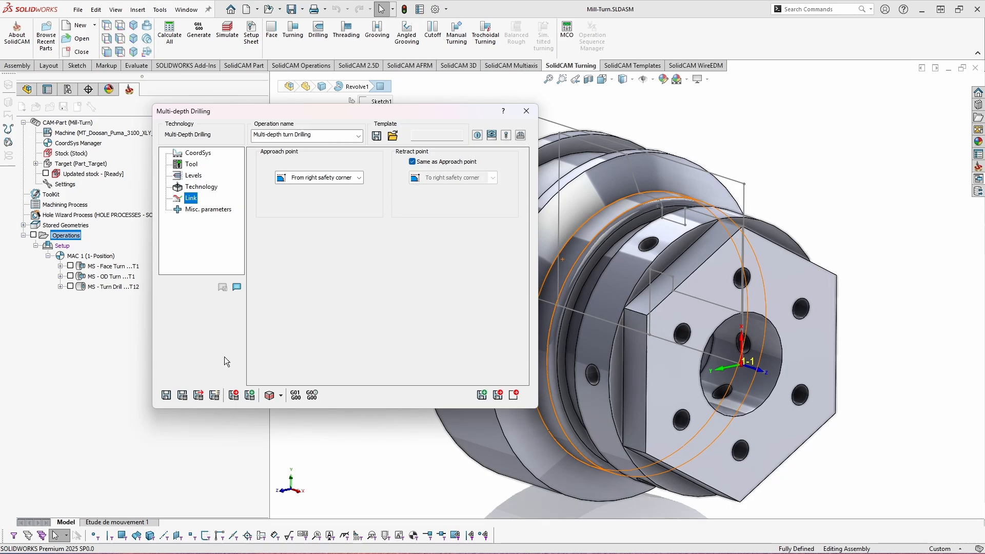
left_click(184, 395)
middle_click_drag(711, 319, 756, 195)
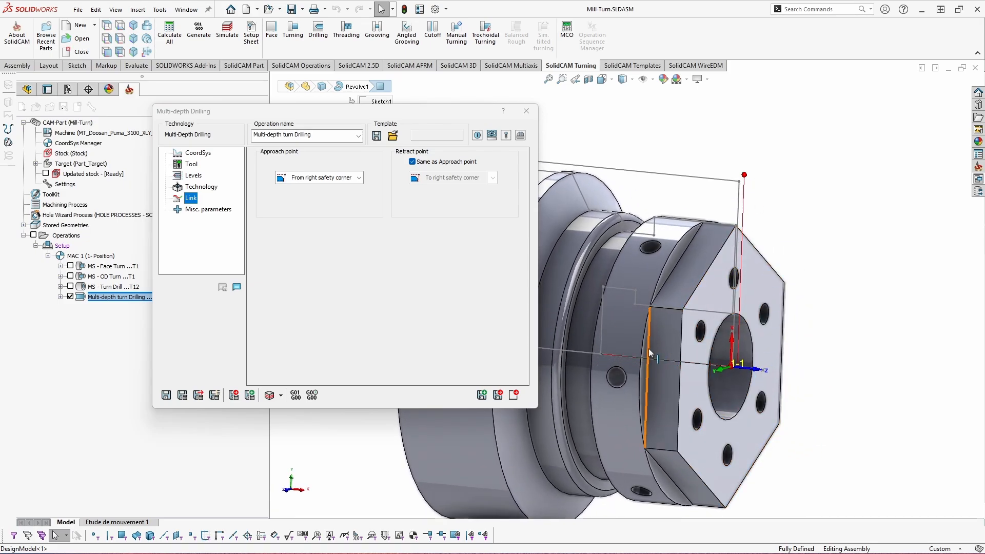
Step: Enable pecking for segment 2 with a step down of 1, step decrement of 0.1 and minimal step of 0.1
left_click(213, 188)
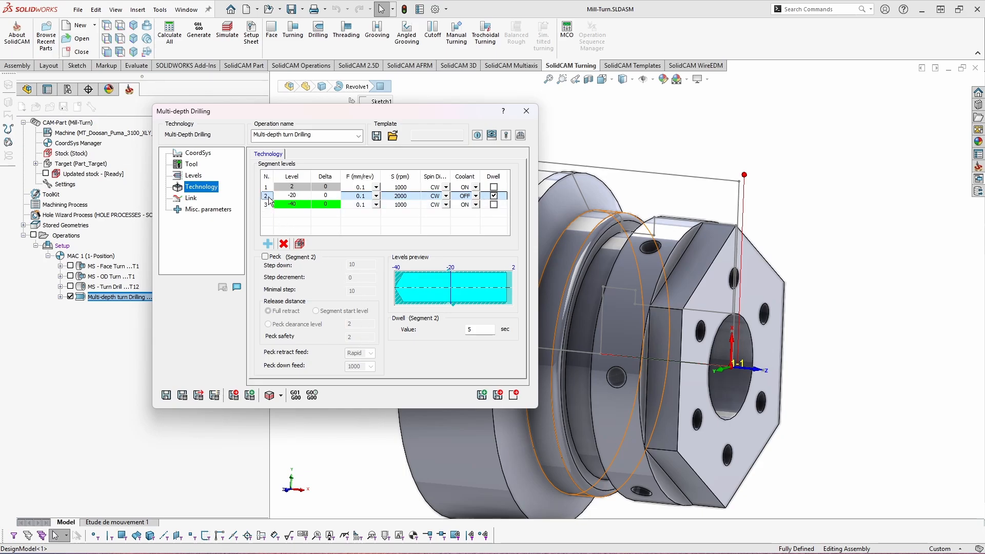
left_click(265, 257)
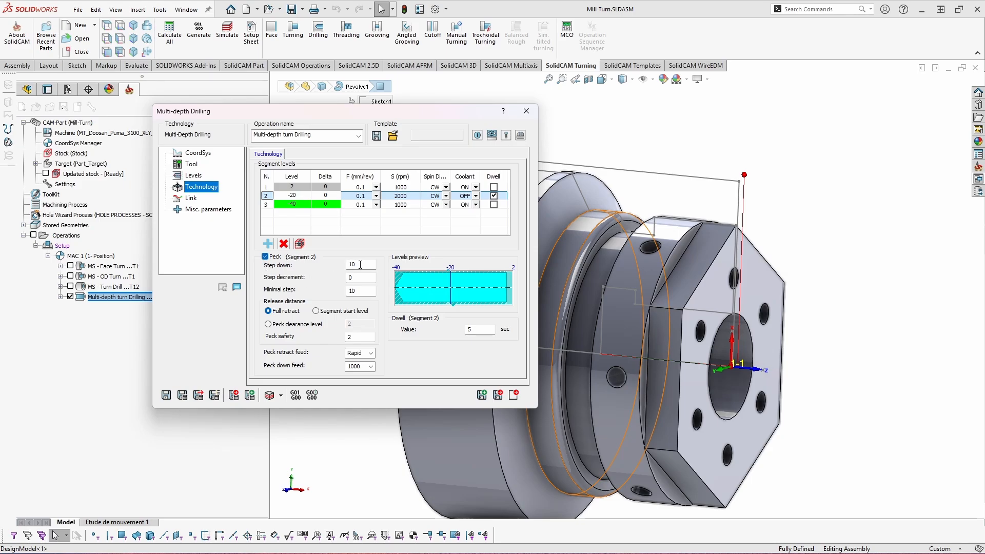
left_click_drag(360, 265, 340, 264)
type("1")
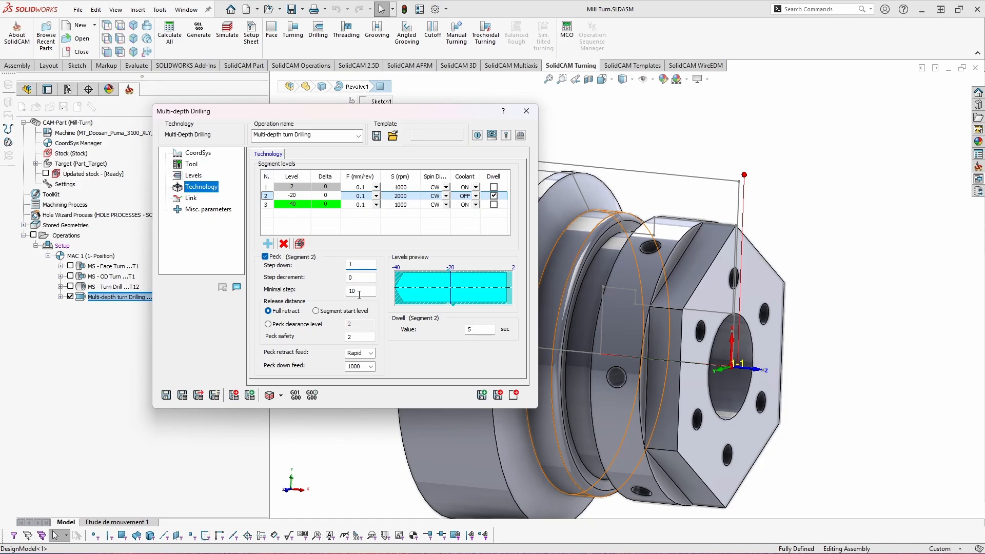
left_click(364, 292)
left_click_drag(363, 294, 334, 294)
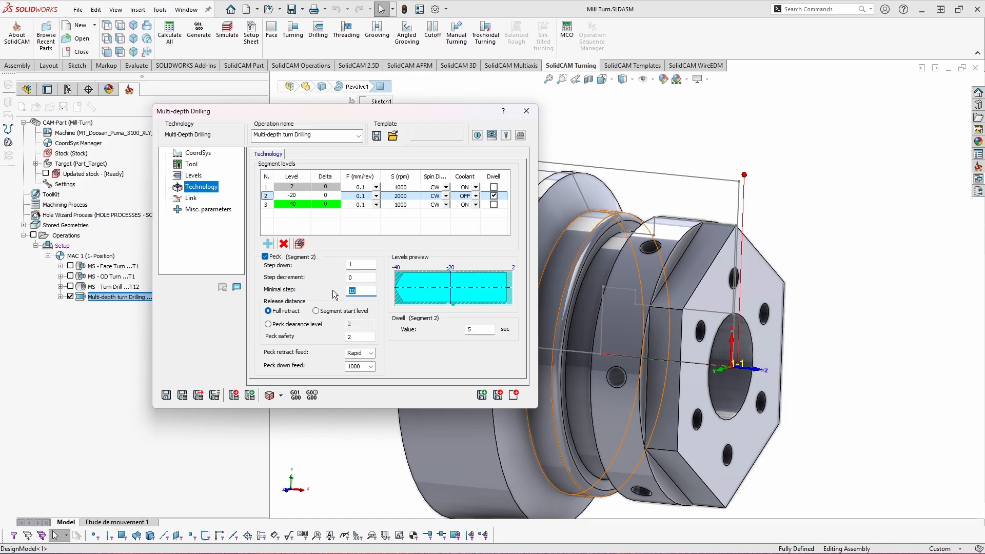
type("0.")
left_click(363, 279)
type("0.1")
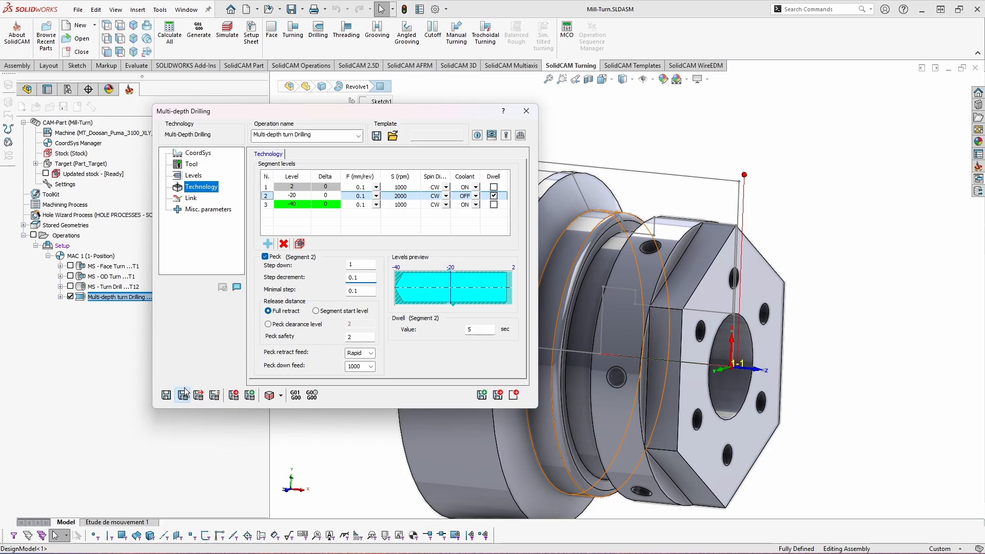
Step: Save and calculate the drilling operation, and simulate it step by step up to the first peck
left_click(183, 394)
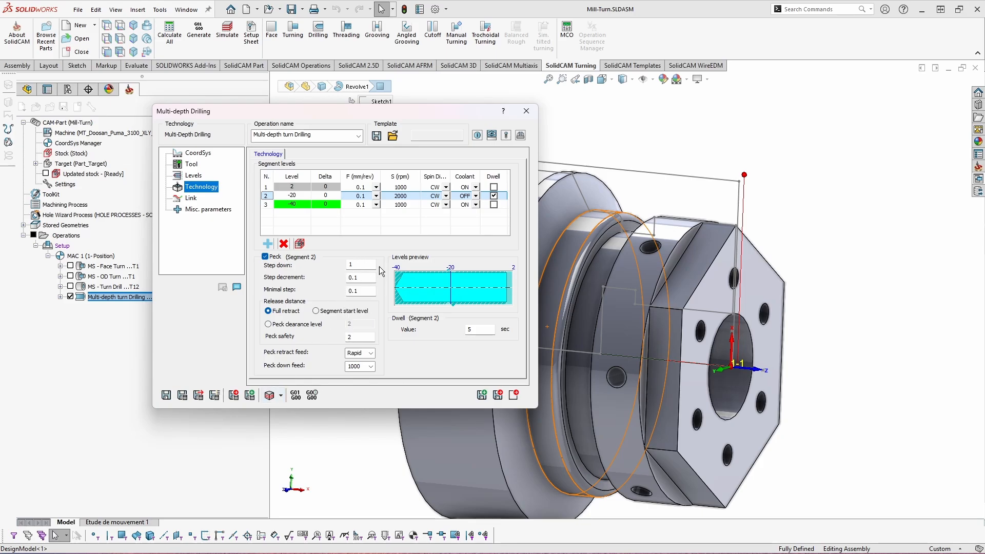
left_click(269, 395)
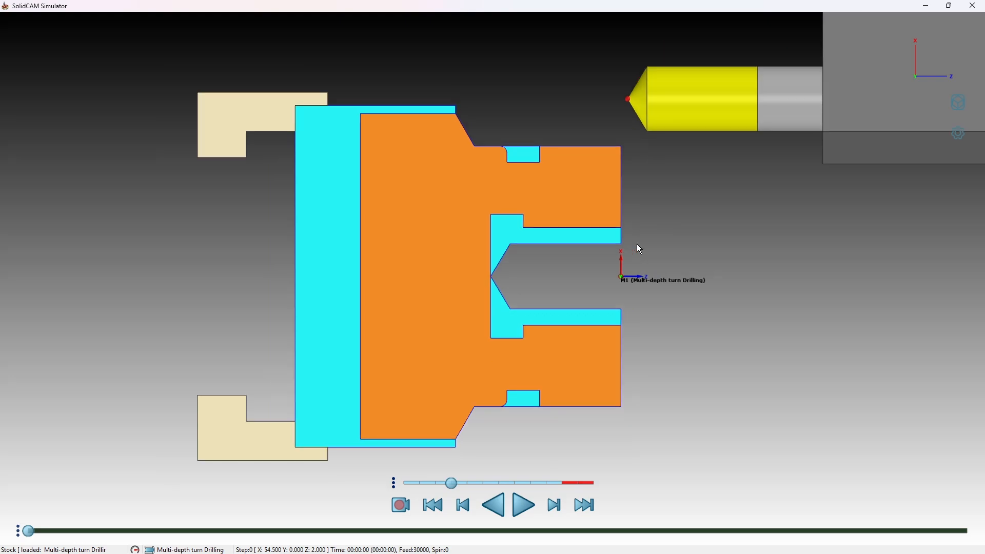
scroll(505, 254, "up", 2)
left_click(554, 505)
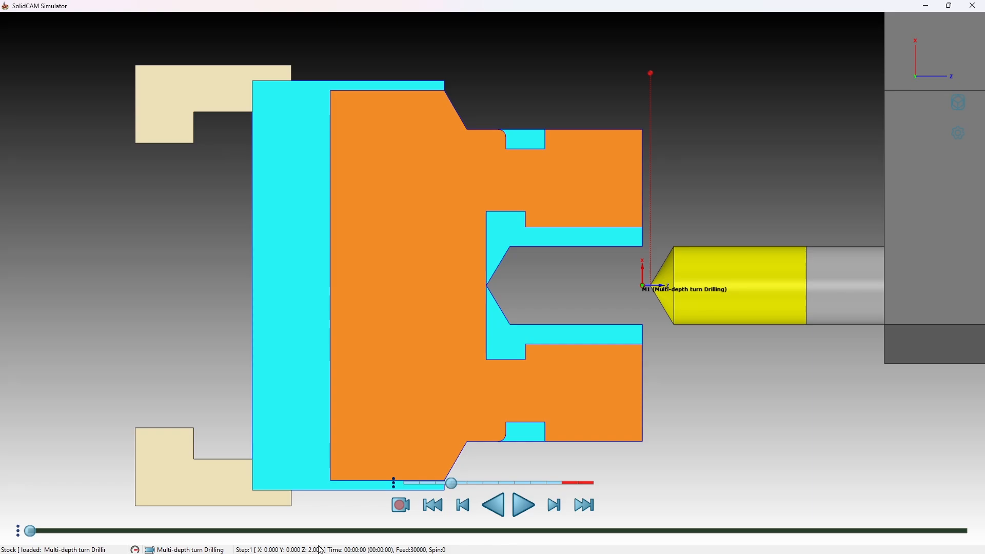
left_click(555, 506)
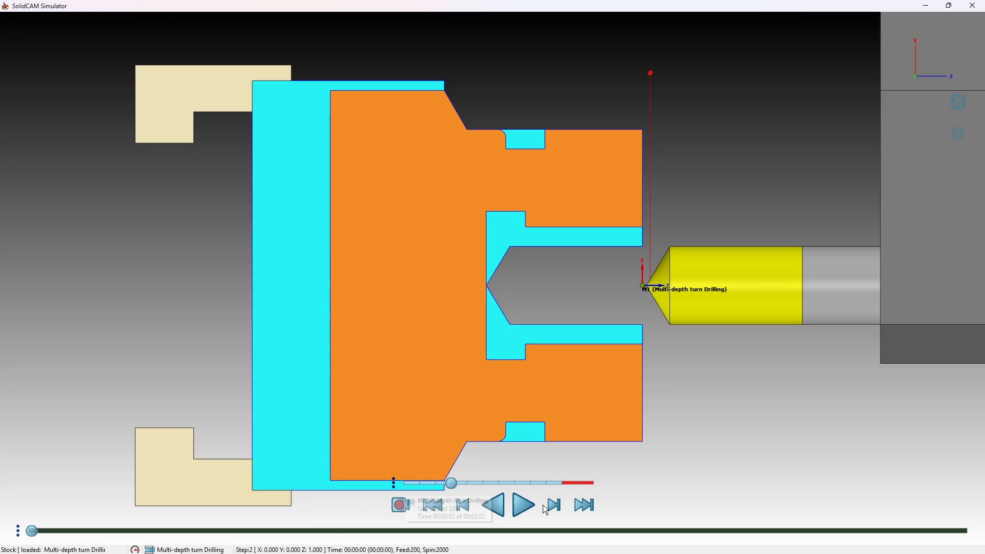
Step: Step the simulation through the following retract and peck moves to examine their Z depths, and close the simulator
left_click(559, 508)
left_click(559, 508)
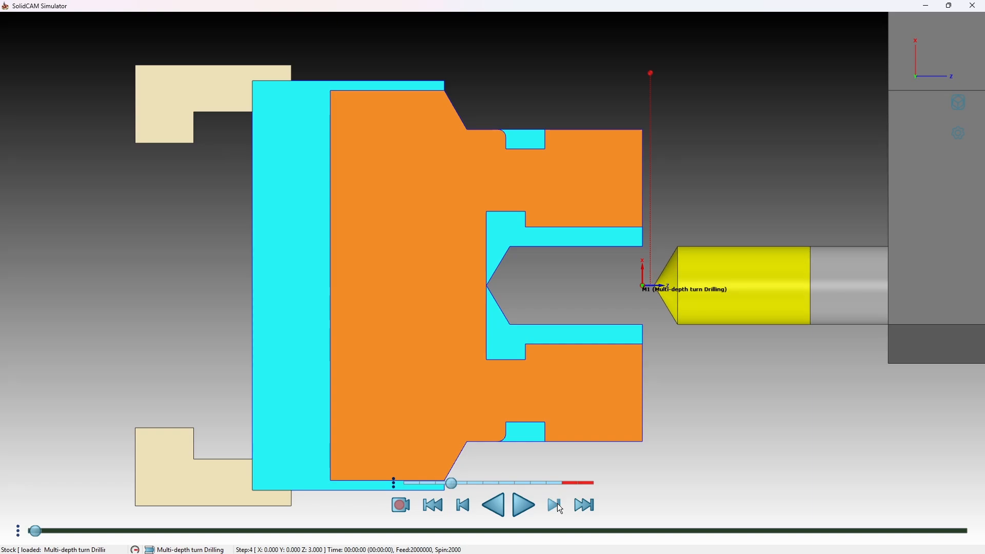
left_click(559, 508)
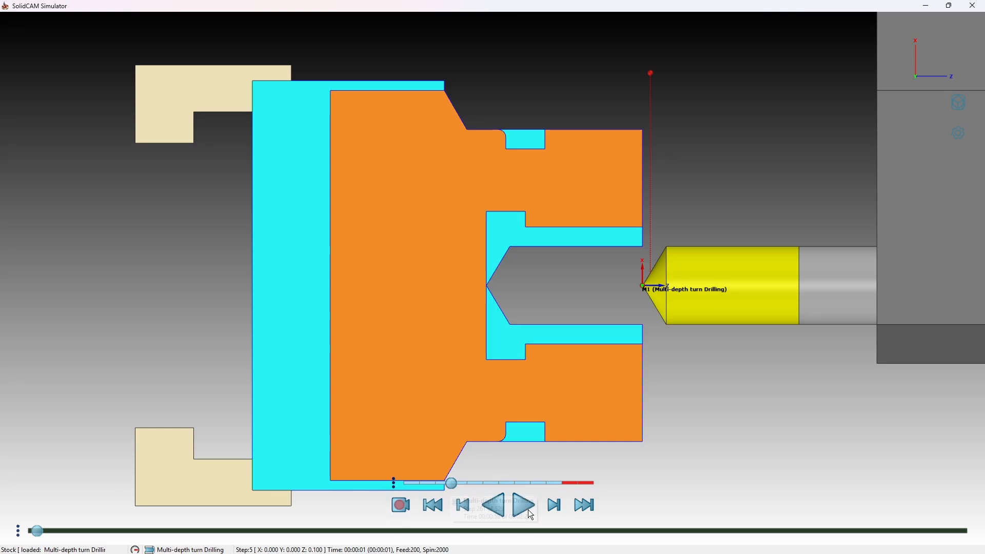
left_click(555, 507)
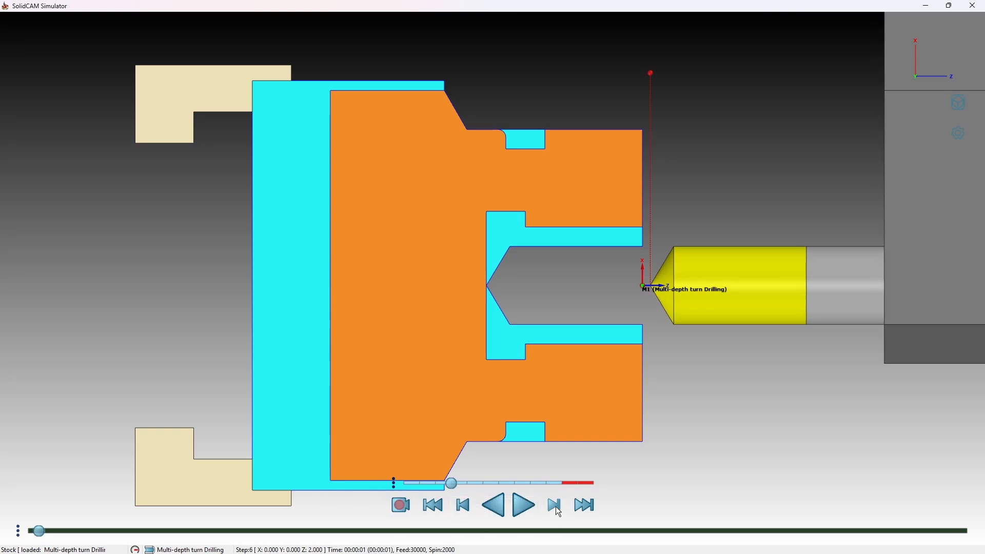
left_click(556, 507)
left_click(556, 507)
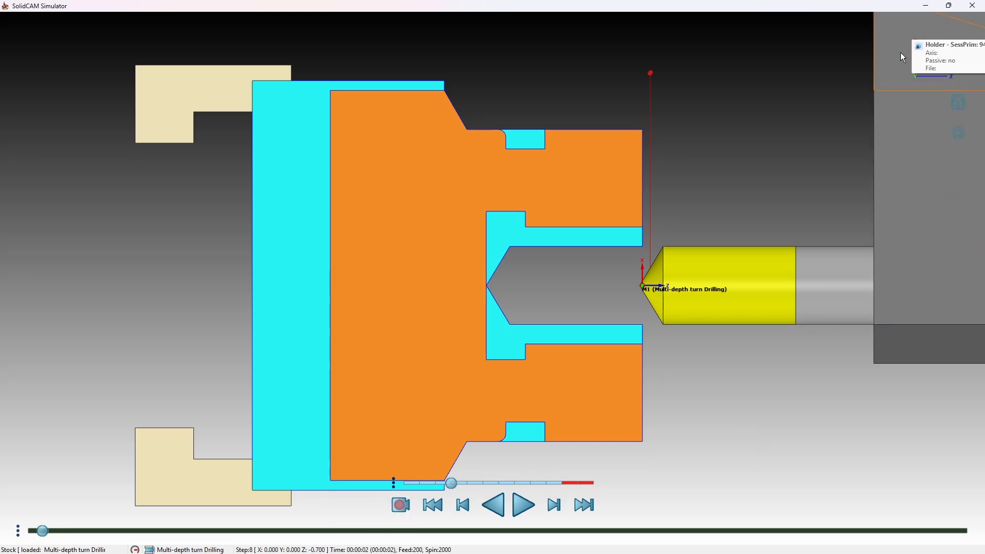
left_click(974, 5)
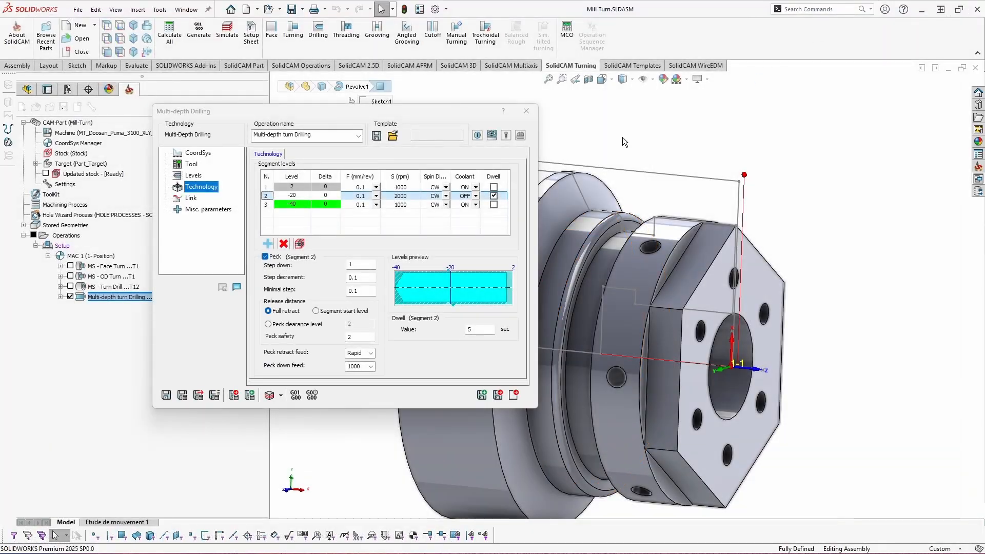
double_click(361, 264)
left_click_drag(363, 293, 345, 291)
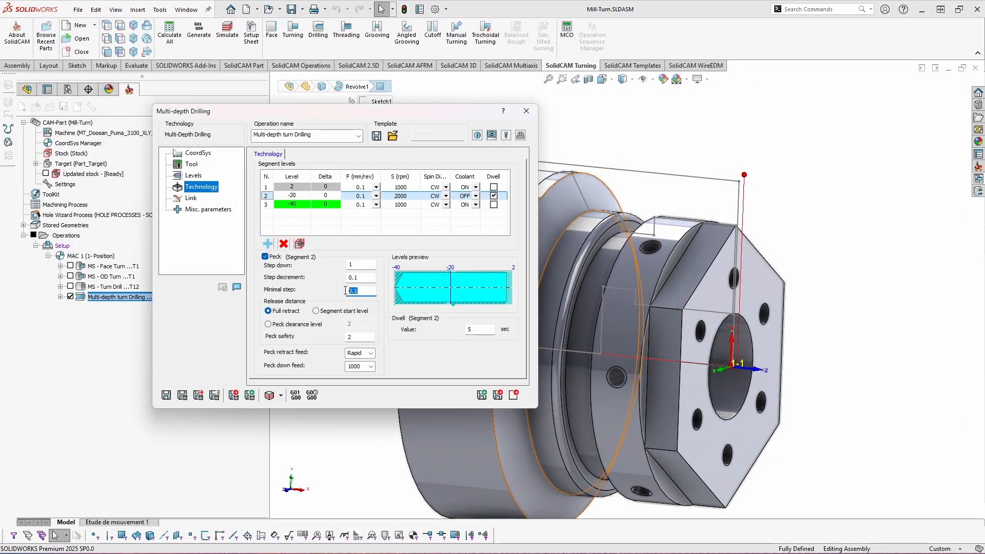
double_click(354, 278)
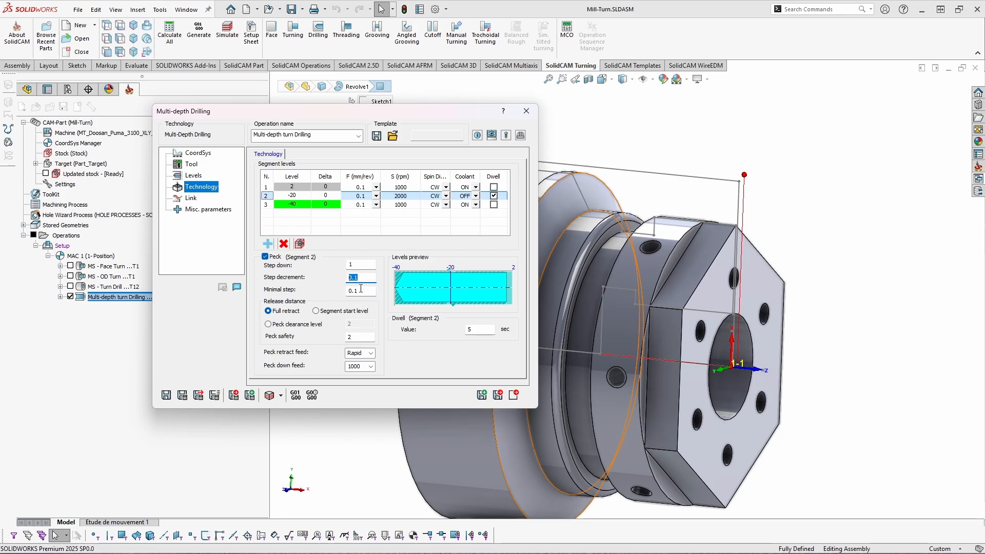
double_click(360, 291)
Step: Simulate the drilling operation again, pause it partway and advance move by move to check the peck depth
left_click(269, 395)
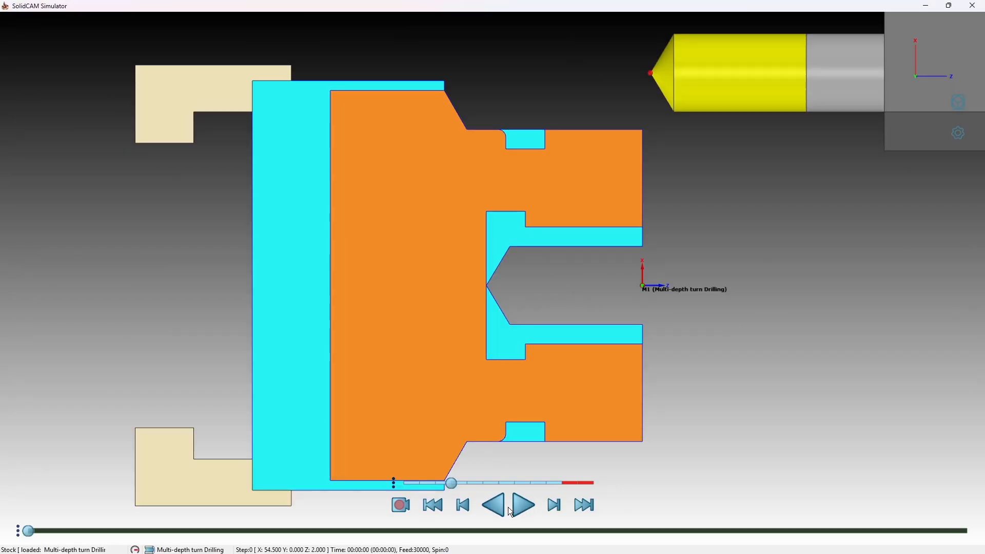
left_click(519, 505)
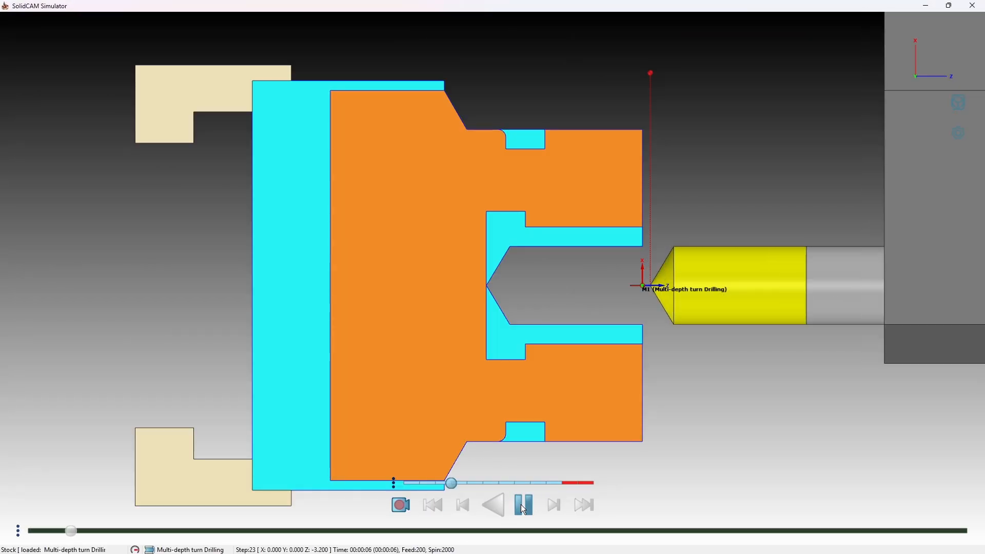
left_click(523, 507)
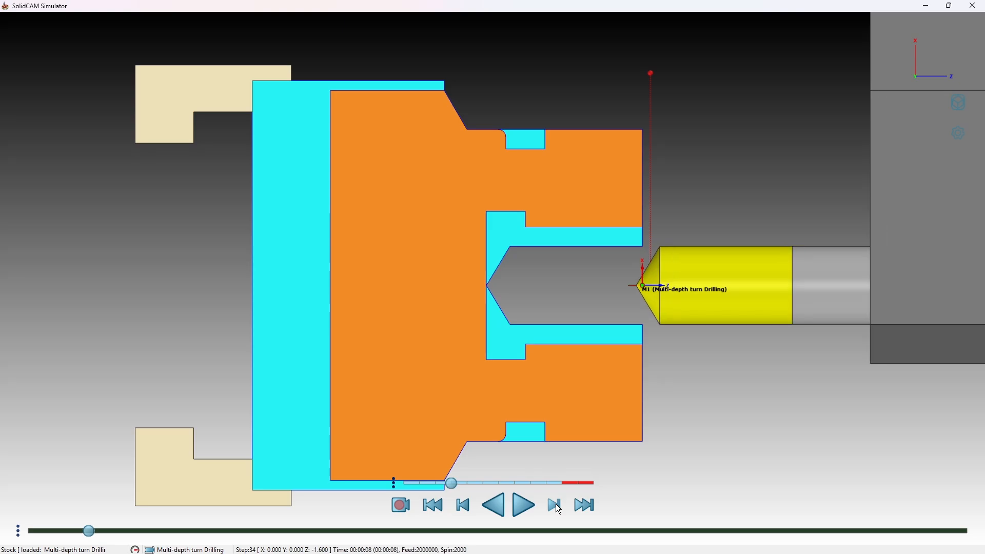
left_click(556, 507)
left_click(556, 507)
left_click(557, 507)
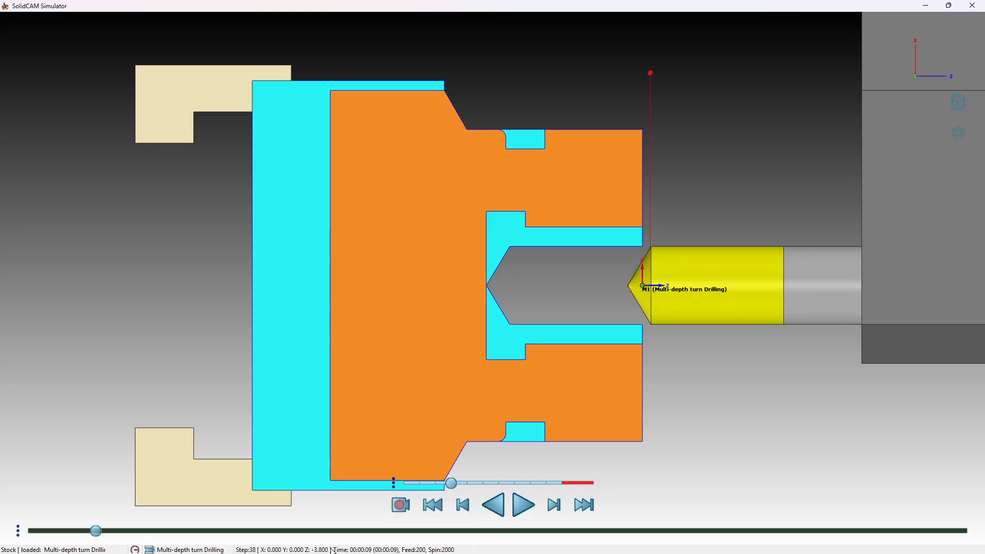
Step: Advance through two more peck cycles to compare their depths against the minimal step, and close the simulator
left_click(557, 509)
left_click(557, 509)
left_click(557, 510)
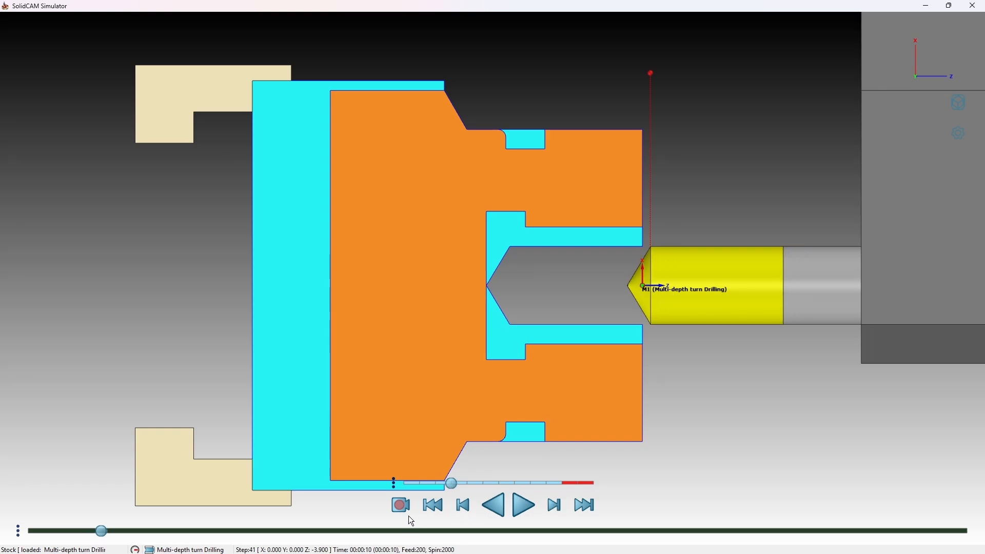
left_click(557, 510)
left_click(557, 511)
left_click(556, 511)
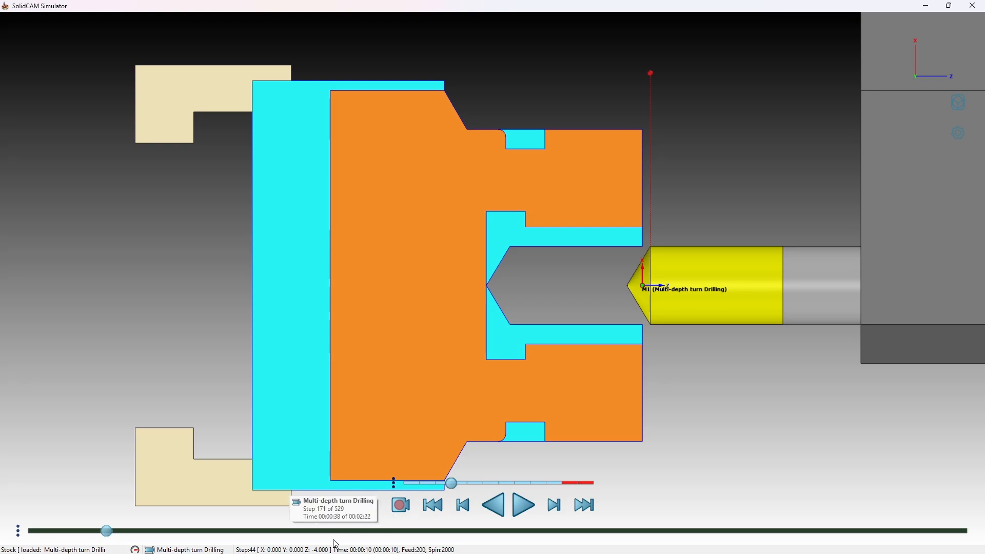
left_click(973, 5)
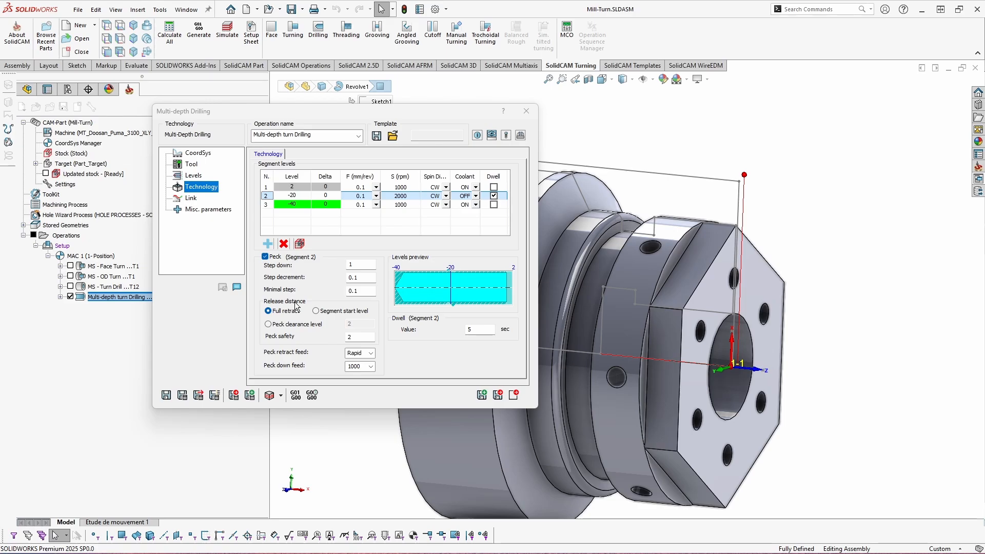
Step: Try the Segment start level and Peck clearance level release distances for segment 2, and return to Full retract
left_click(360, 312)
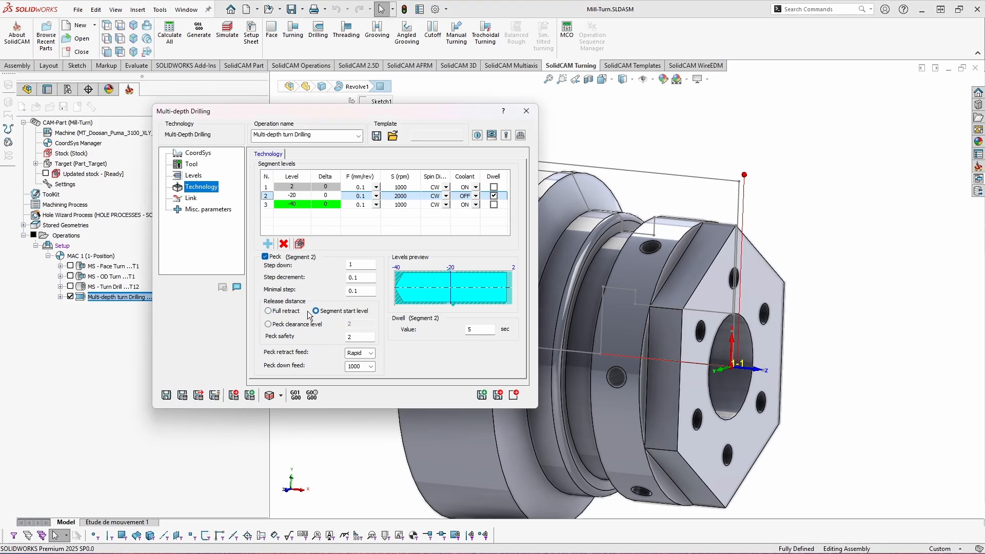
left_click(284, 324)
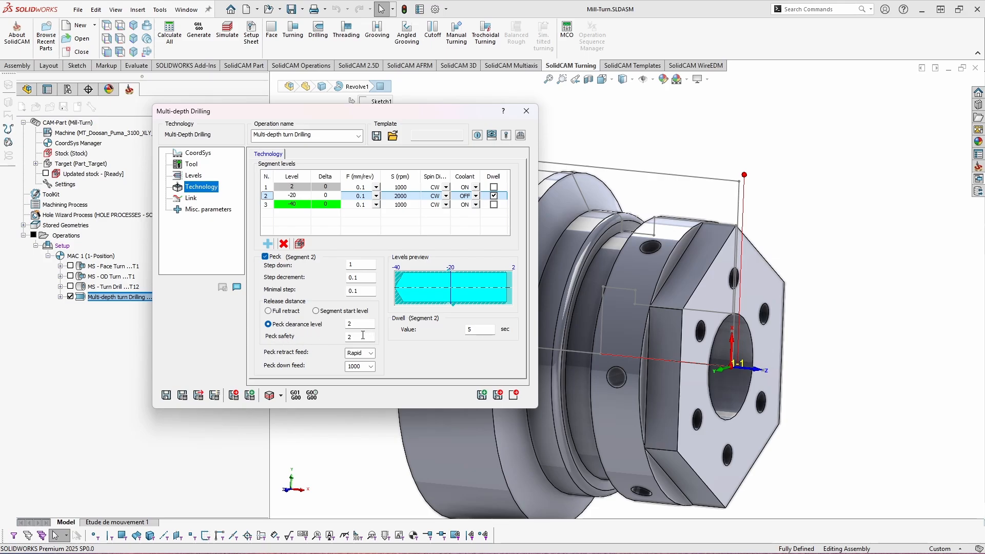
left_click(279, 312)
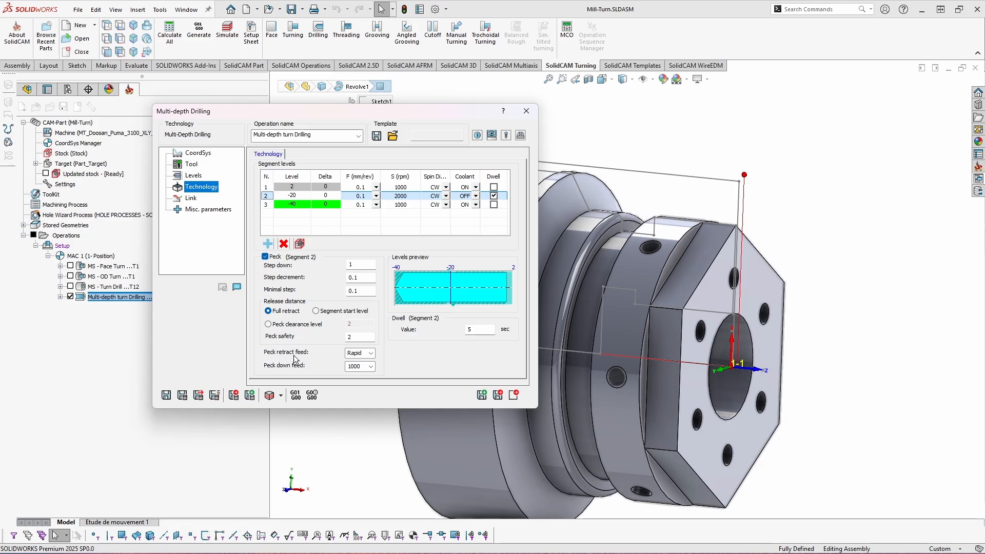
Step: Set both the peck retract feed and the peck down feed of segment 2 to 1000
left_click(371, 353)
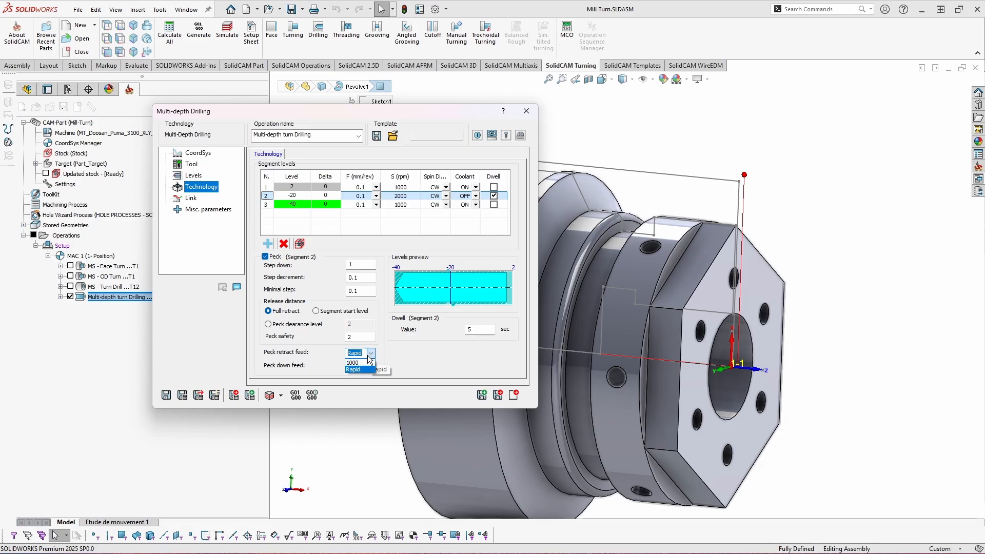
left_click(369, 363)
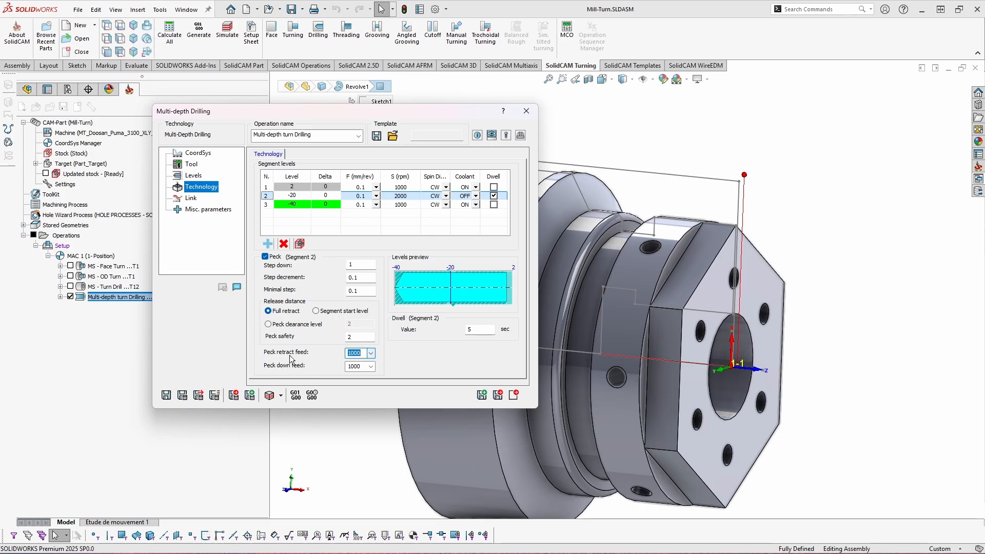
left_click(371, 366)
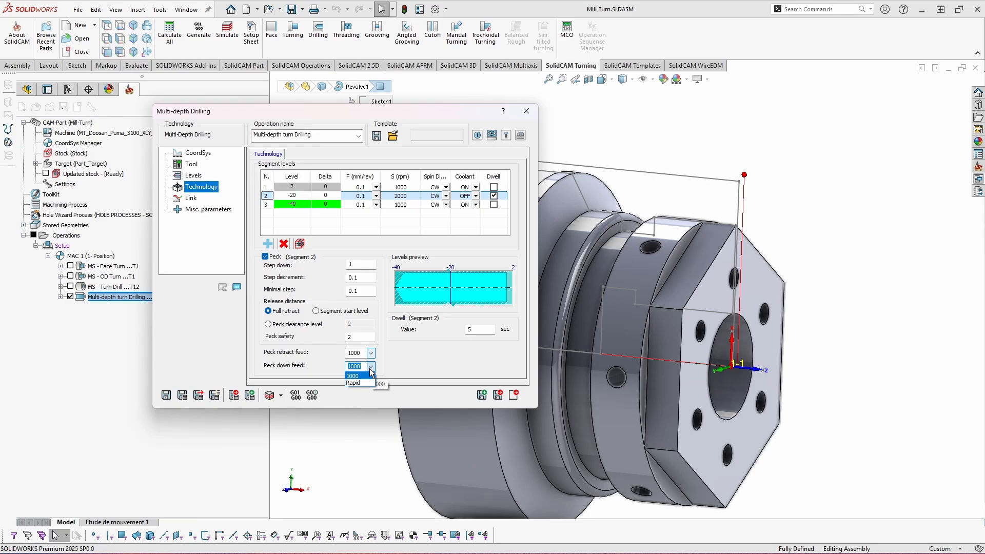
left_click(370, 375)
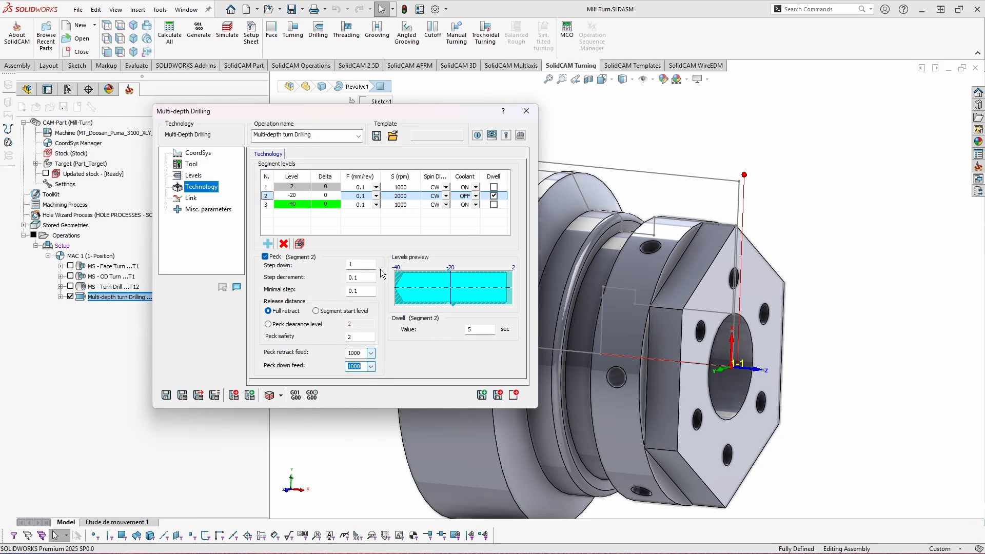